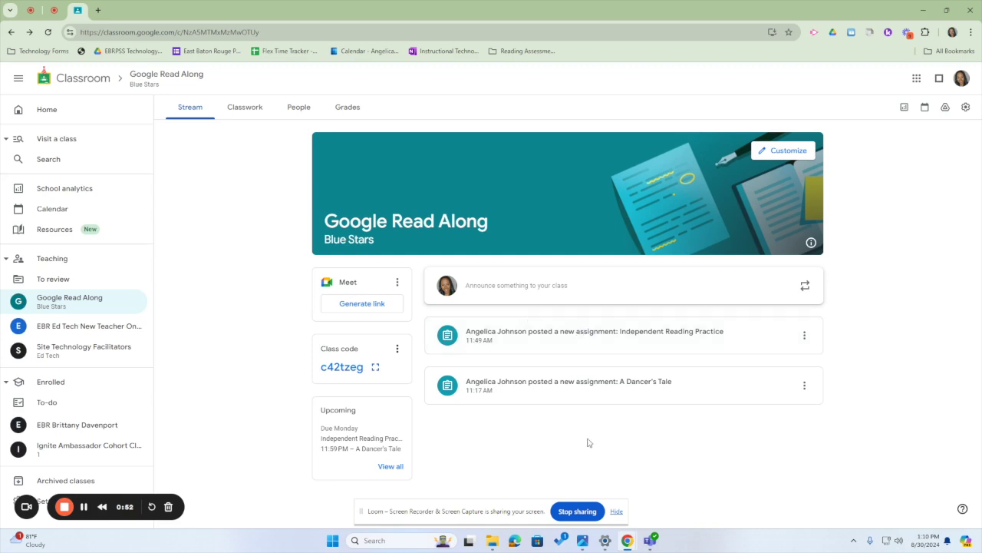
# Open the Google Read Along class's Classwork page and dismiss the Google Classroom birthday announcement.
pyautogui.click(256, 112)
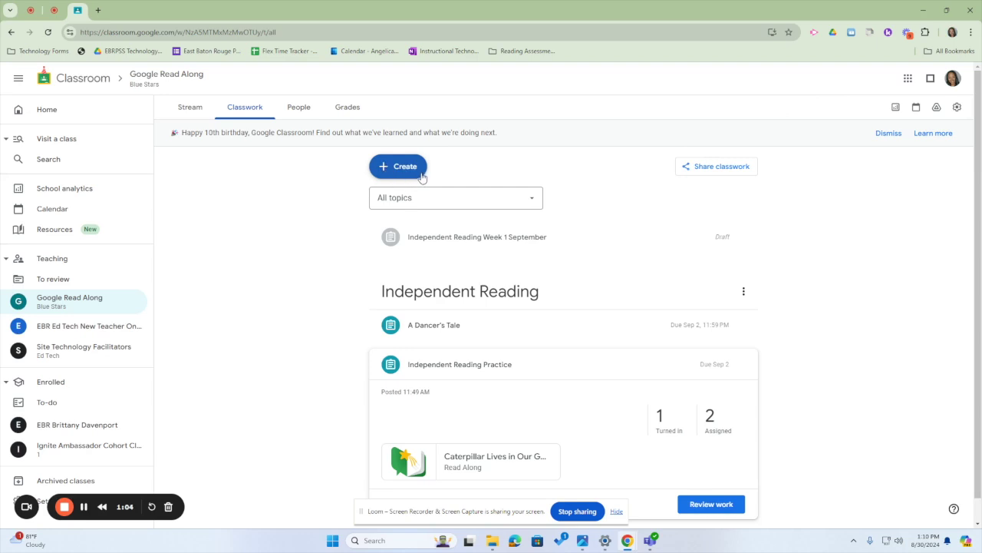
pyautogui.click(888, 134)
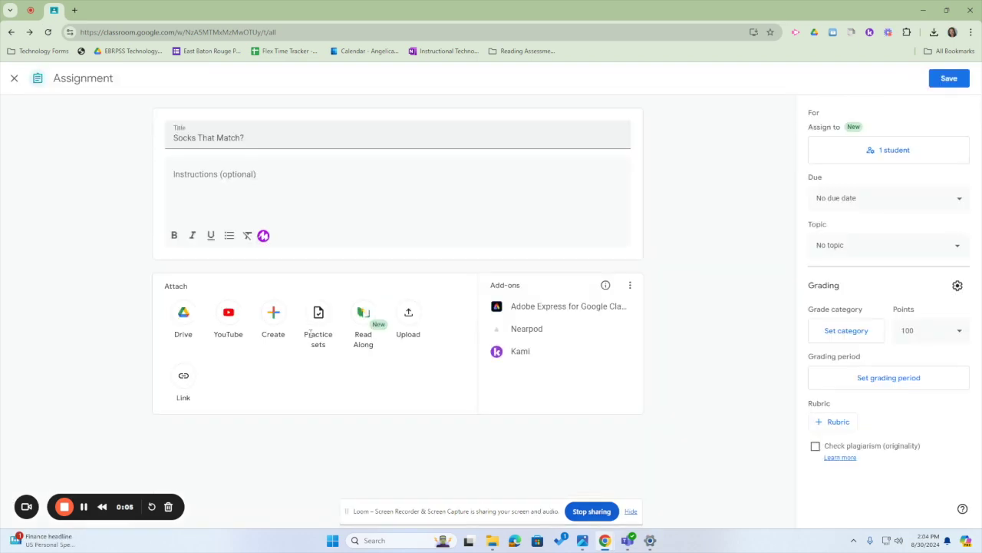
# Start a Read Along attachment for the assignment, filter the library to decodables and open the Grade 1 book "Socks That Match?".
pyautogui.click(365, 319)
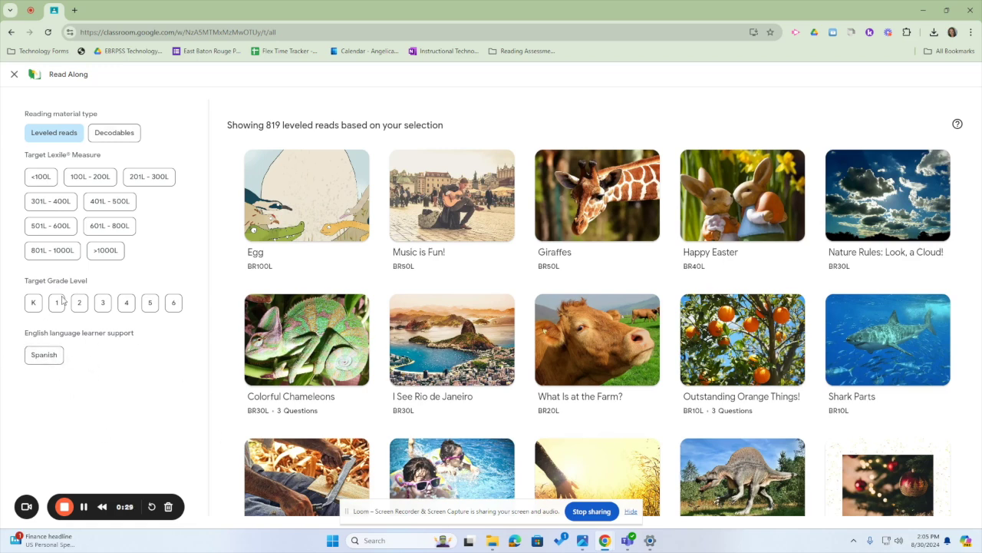
pyautogui.click(116, 134)
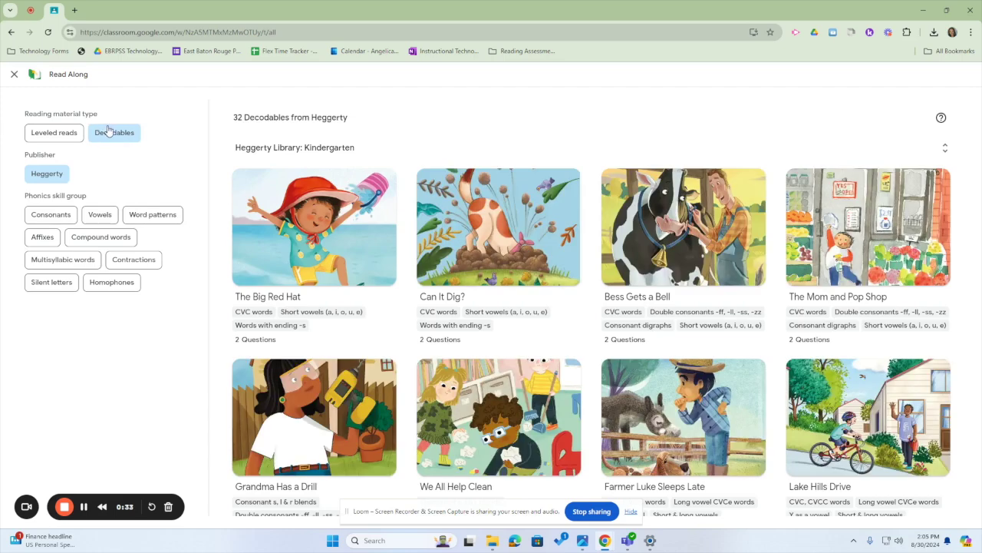
pyautogui.scroll(-4, 541, 284)
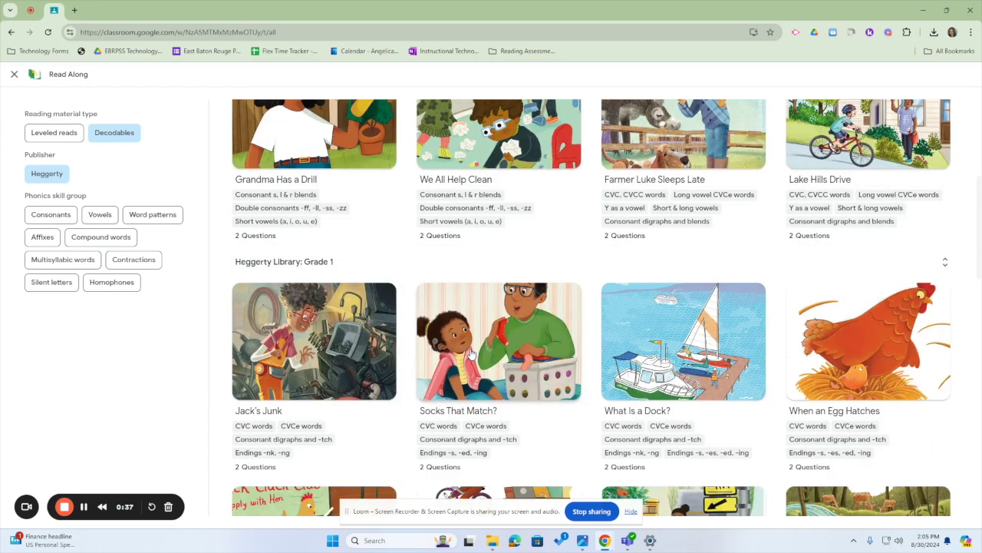
pyautogui.click(504, 310)
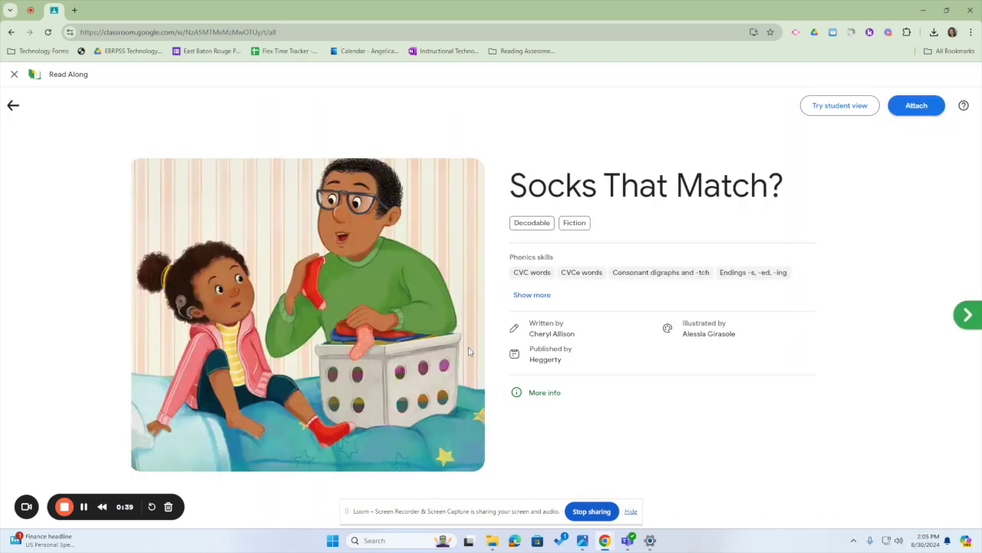
# Preview "Socks That Match?" in student view, start reading, try the read-aloud on the first page and return to the book's details.
pyautogui.click(918, 112)
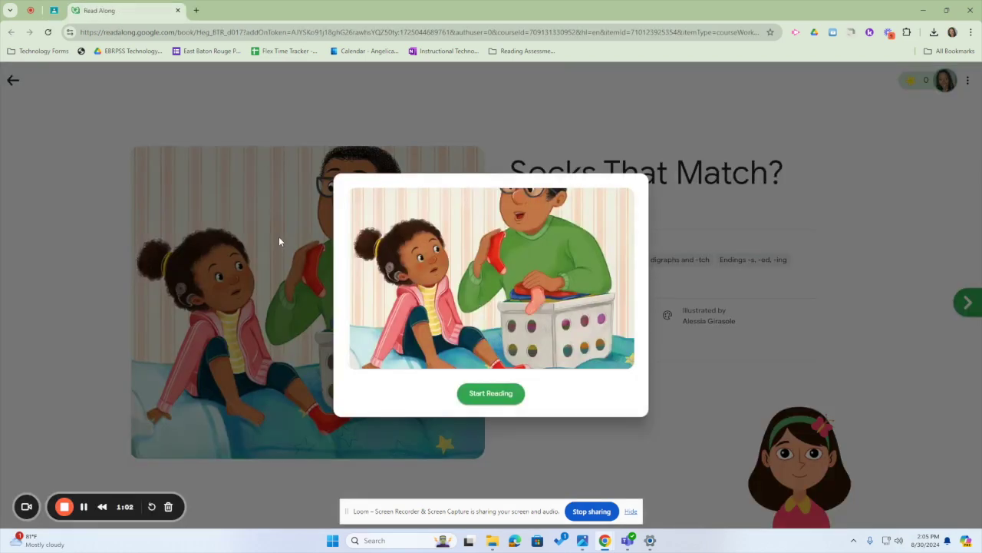
pyautogui.click(505, 402)
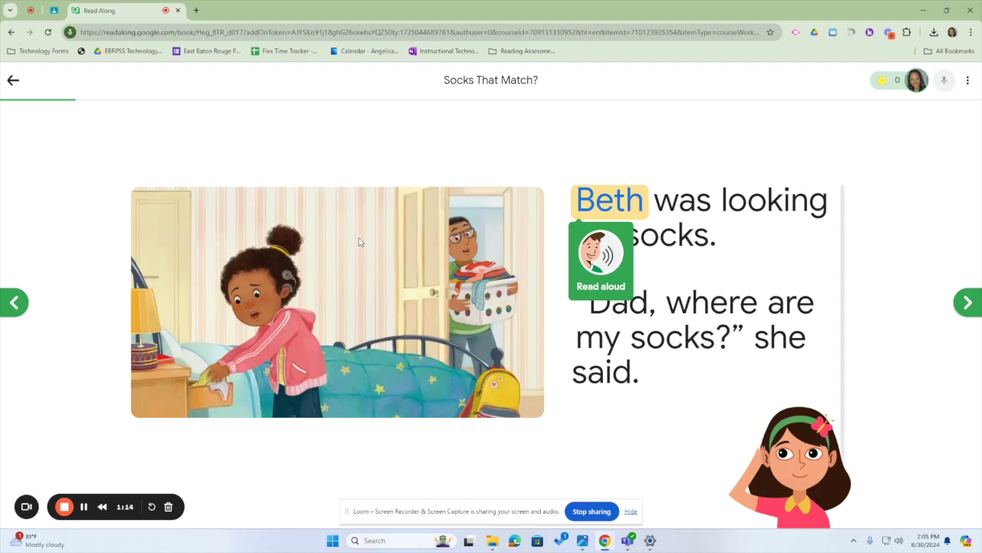
pyautogui.click(614, 300)
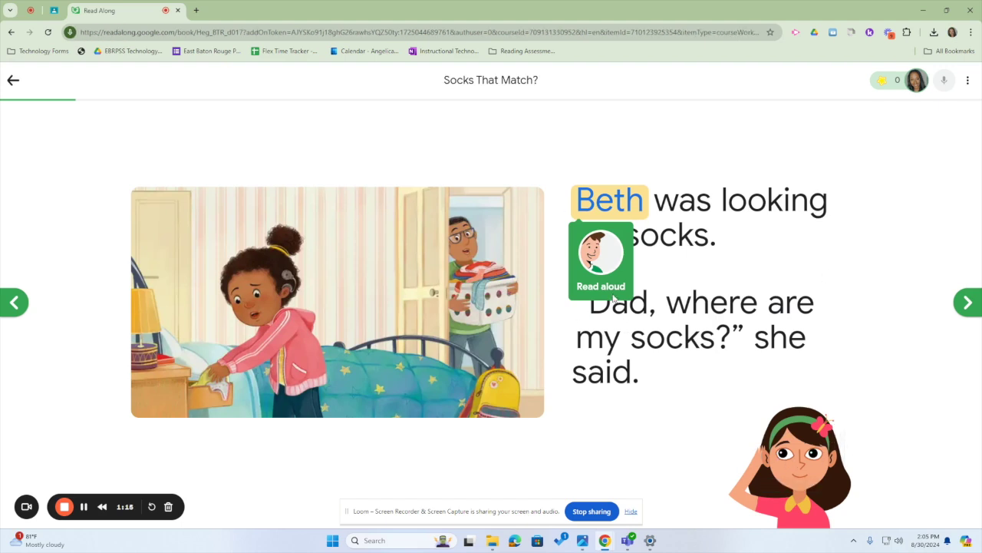
pyautogui.click(10, 79)
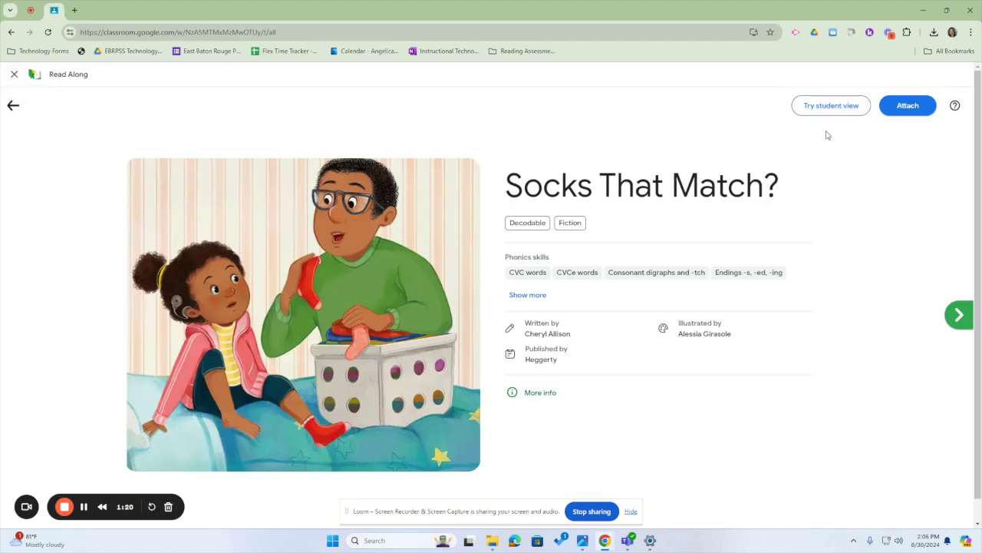
# Attach "Socks That Match?" to the assignment and assign it to the first two students in the class list.
pyautogui.click(912, 108)
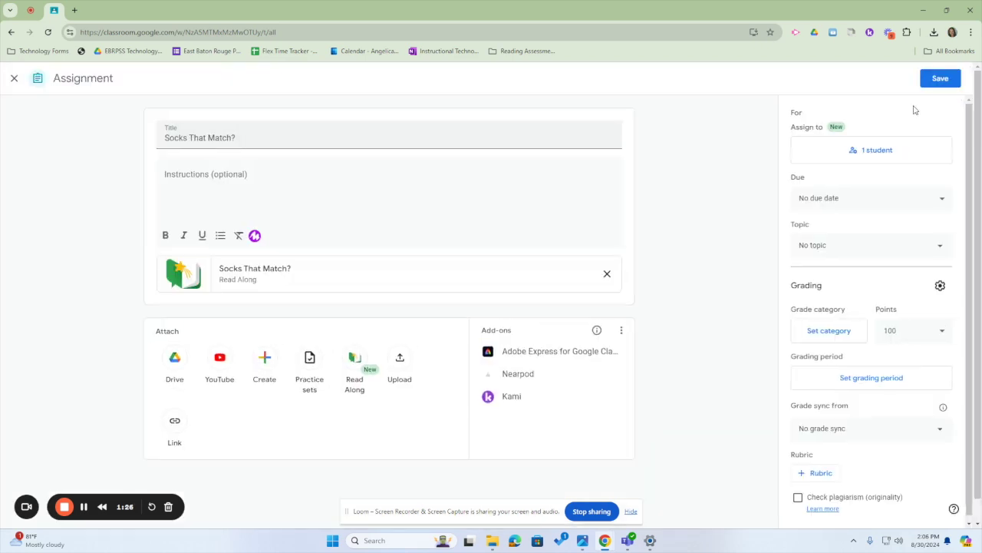
pyautogui.click(869, 157)
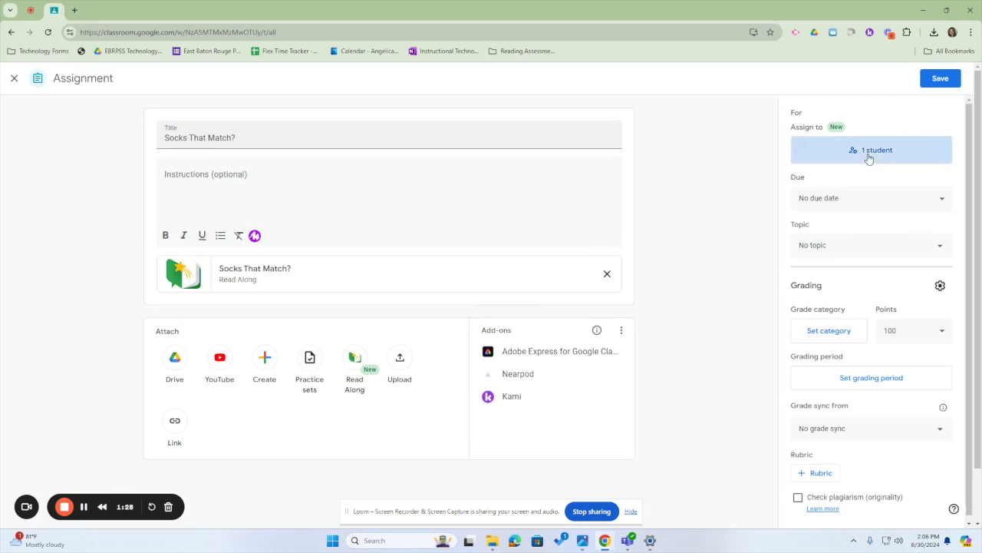
pyautogui.click(423, 243)
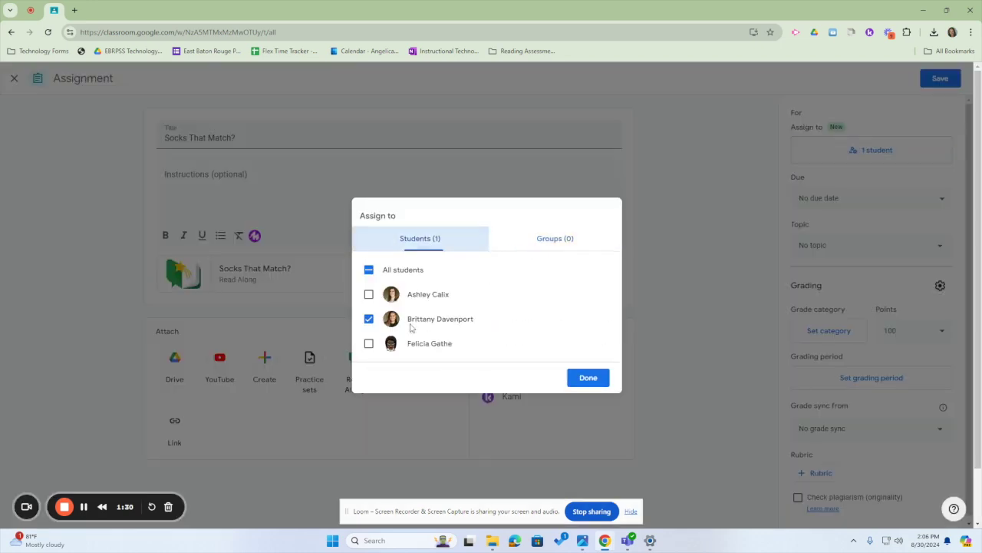
pyautogui.click(369, 319)
pyautogui.click(368, 294)
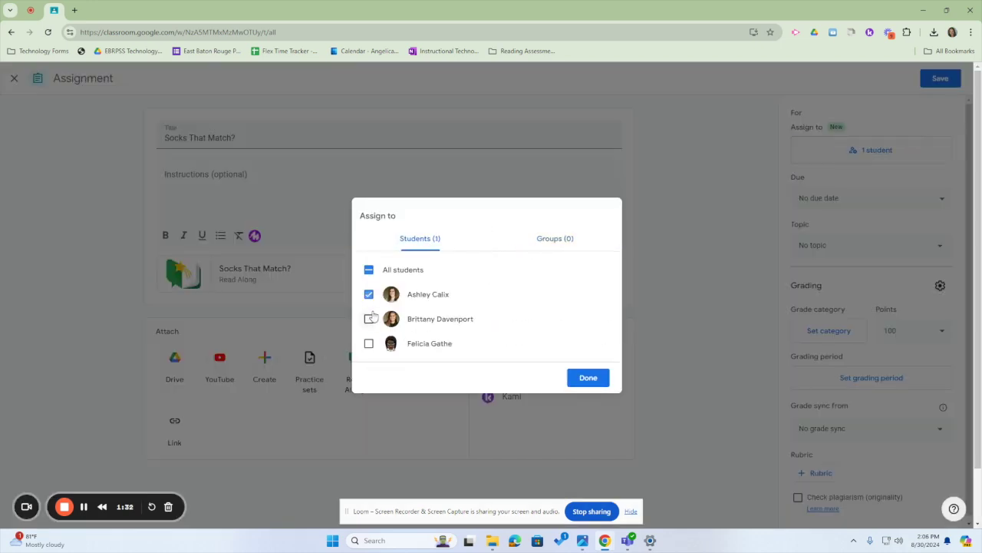
pyautogui.click(369, 318)
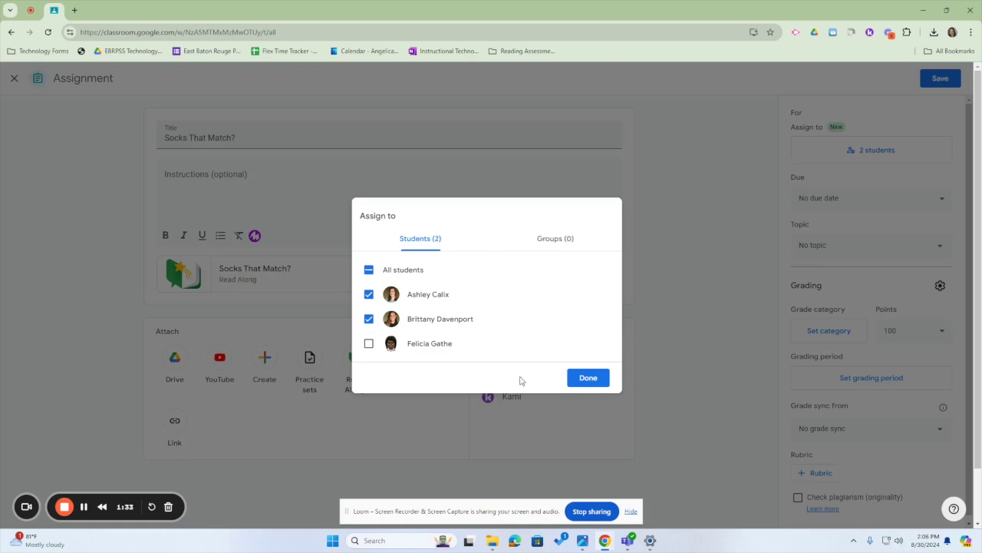
pyautogui.click(586, 380)
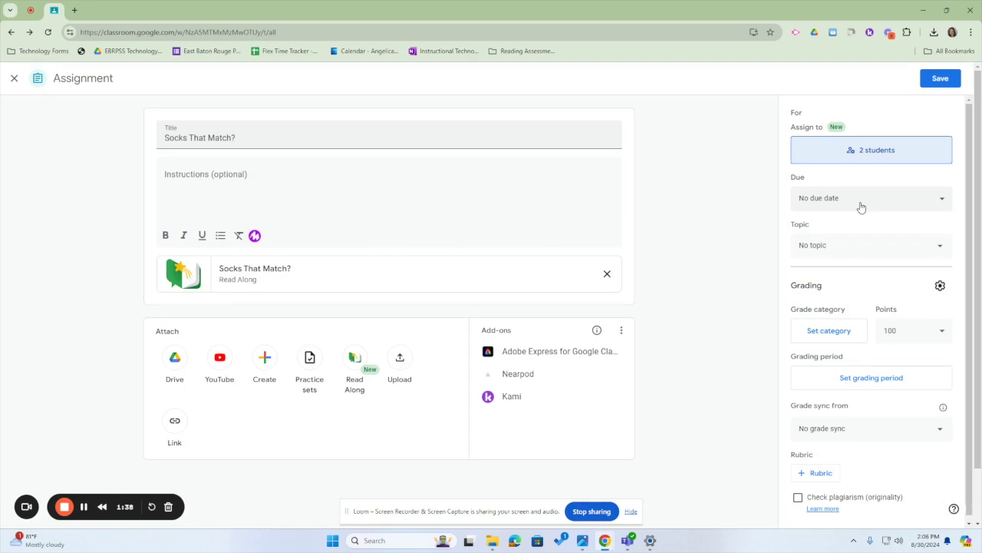
# Set the assignment's topic to Independent Reading and save the assignment.
pyautogui.click(822, 254)
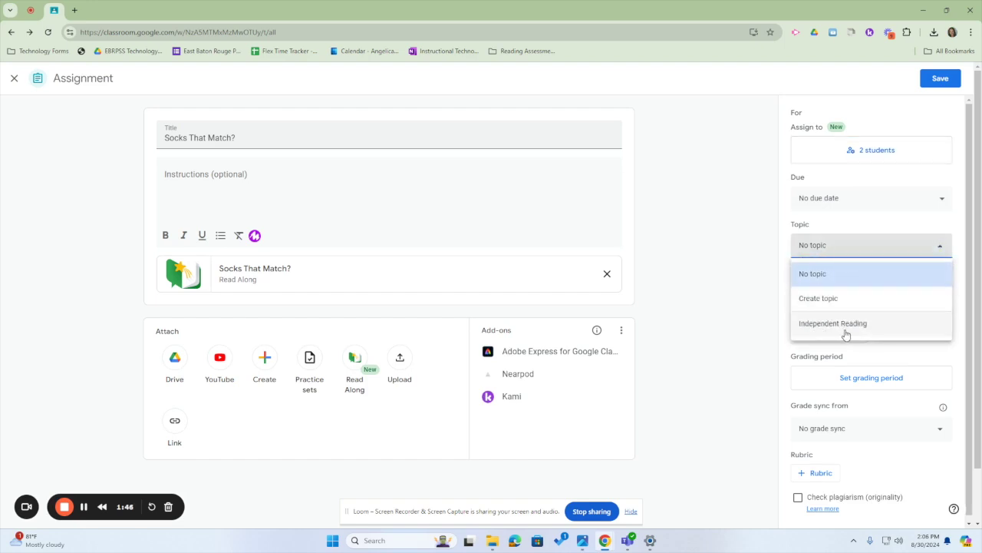
pyautogui.click(886, 330)
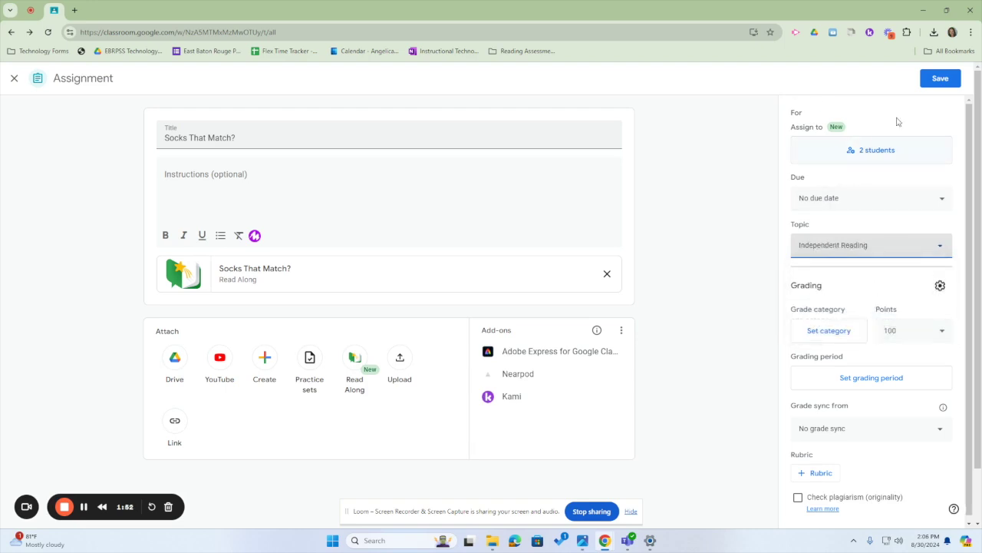
pyautogui.click(940, 79)
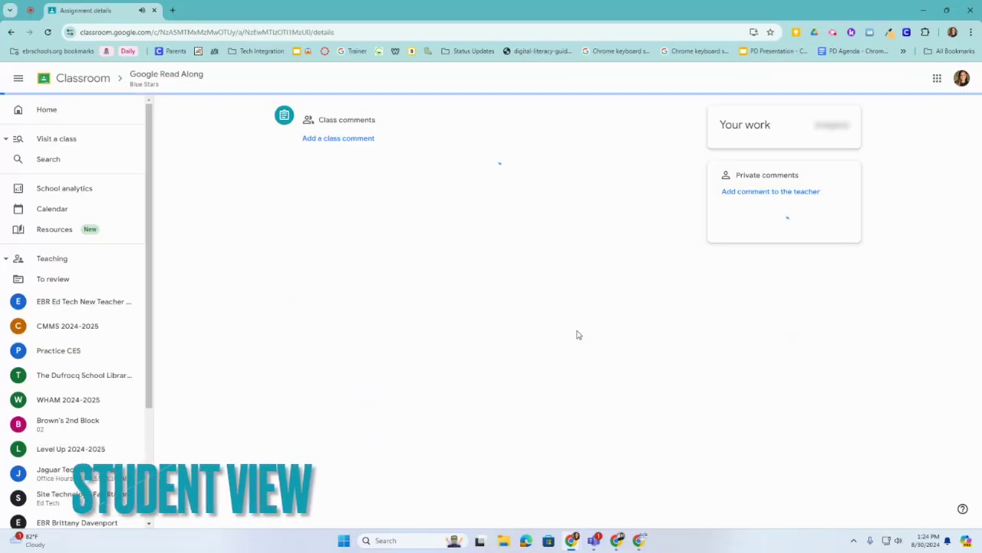
# As the student, open the "Socks That Match?" Read Along attachment from the assignment and start reading.
pyautogui.click(751, 157)
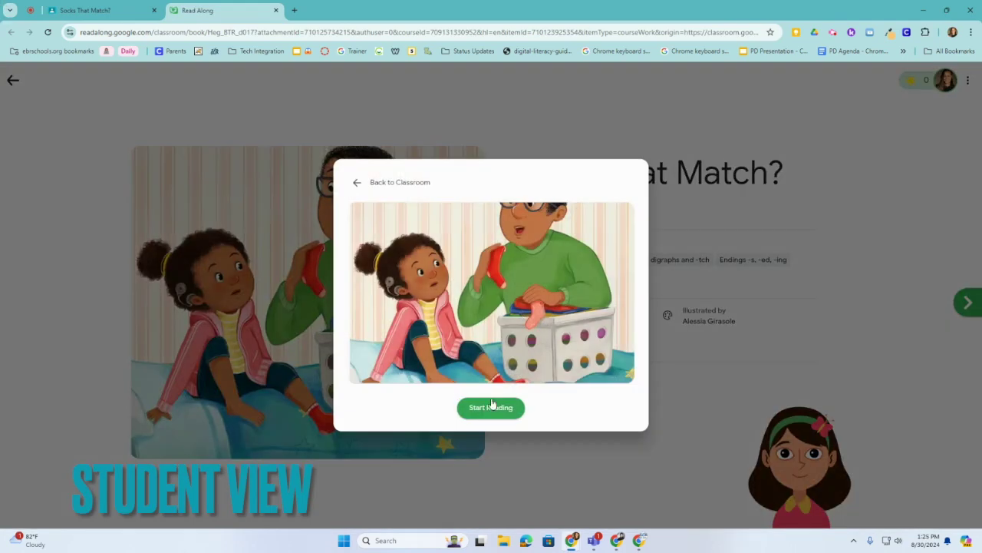
pyautogui.click(491, 407)
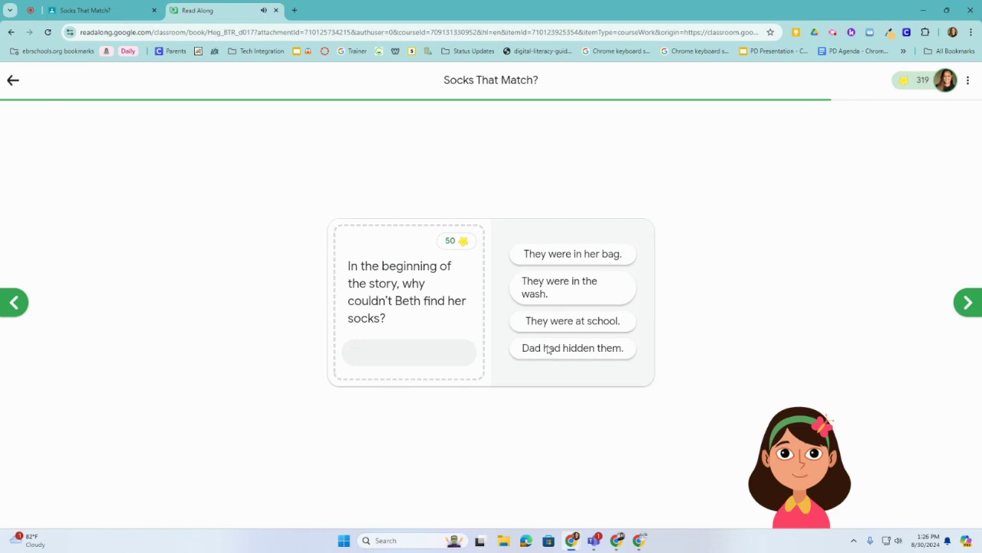
# Answer the comprehension questions until "They were in the wash." and "He matched her socks by color." are given, and turn in the work.
pyautogui.moveTo(563, 283); pyautogui.dragTo(410, 341)
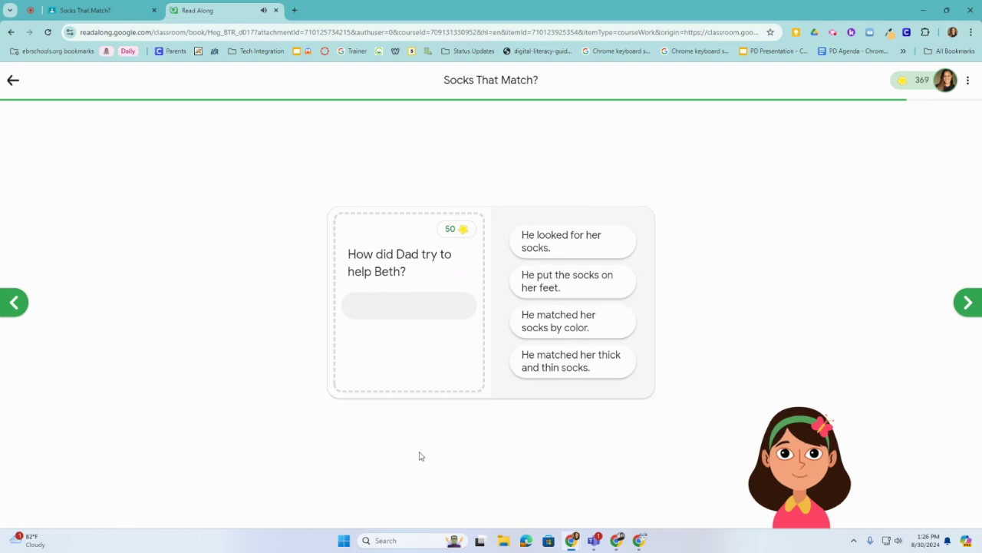
pyautogui.click(569, 240)
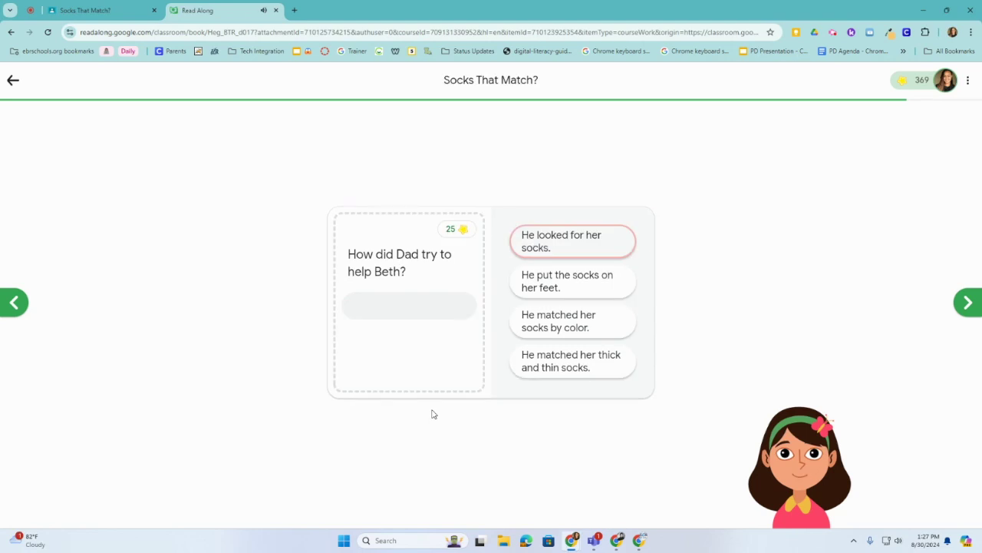
pyautogui.moveTo(544, 366); pyautogui.dragTo(370, 300)
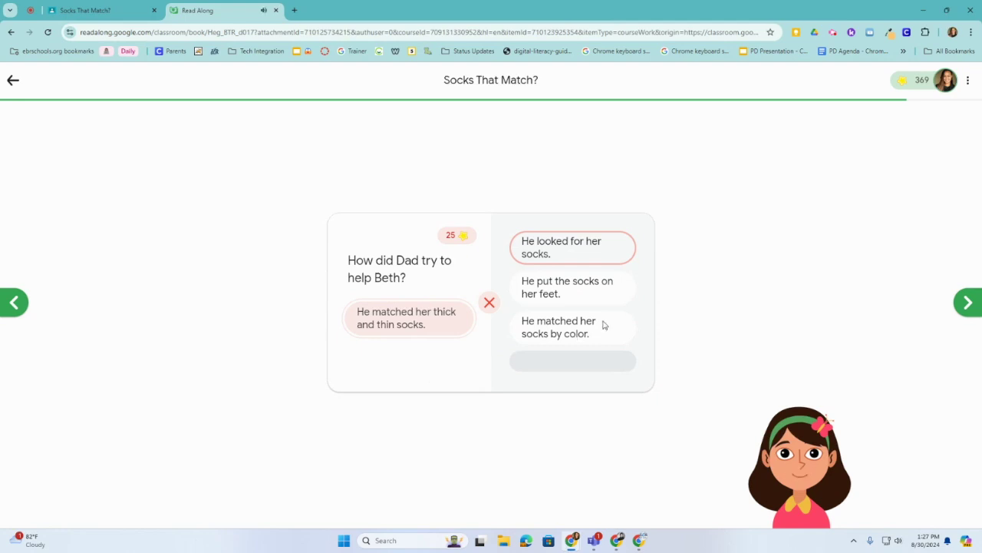
pyautogui.moveTo(592, 325); pyautogui.dragTo(445, 311)
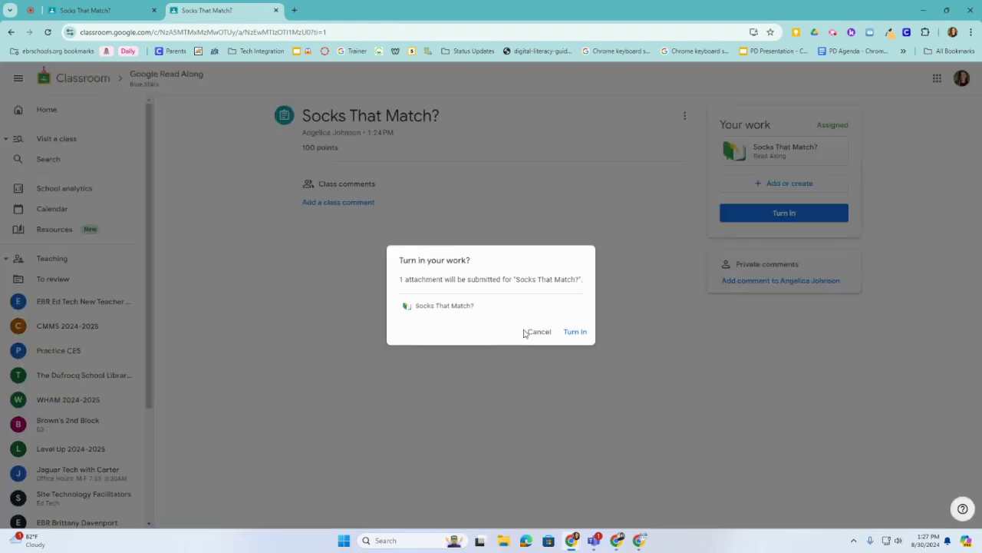
pyautogui.click(576, 332)
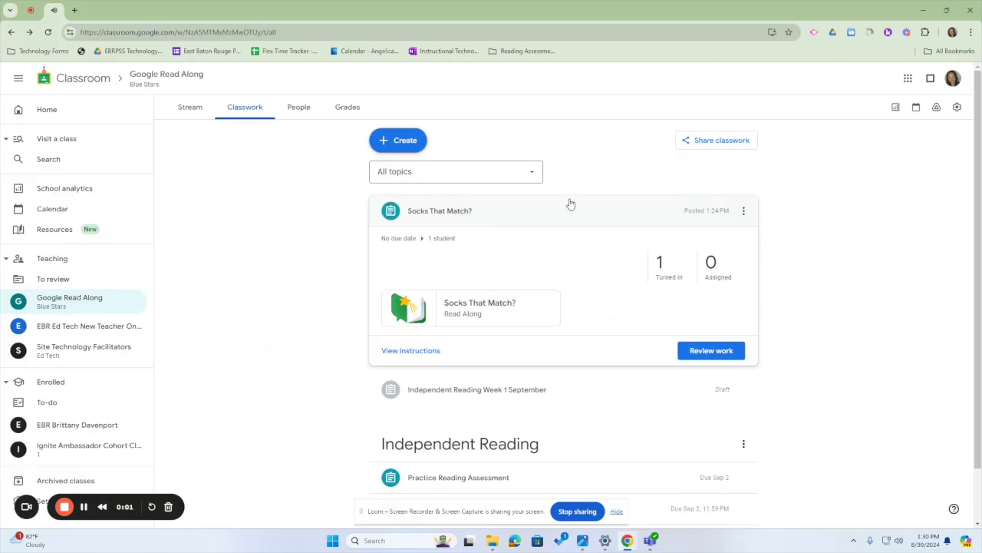
# Back in the teacher's Classwork page, open the work review for "Socks That Match?" and examine the class's accuracy and comprehension results.
pyautogui.click(252, 112)
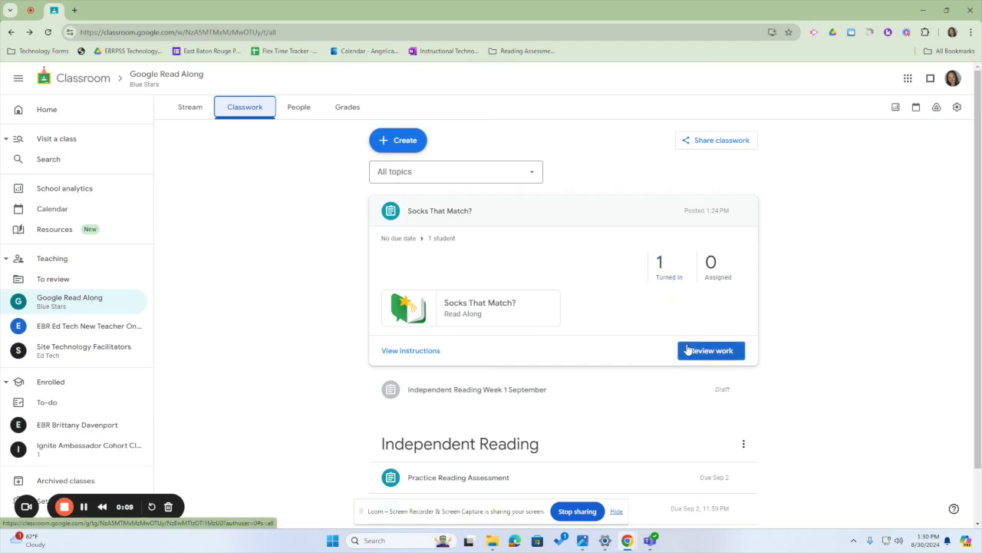
pyautogui.click(712, 350)
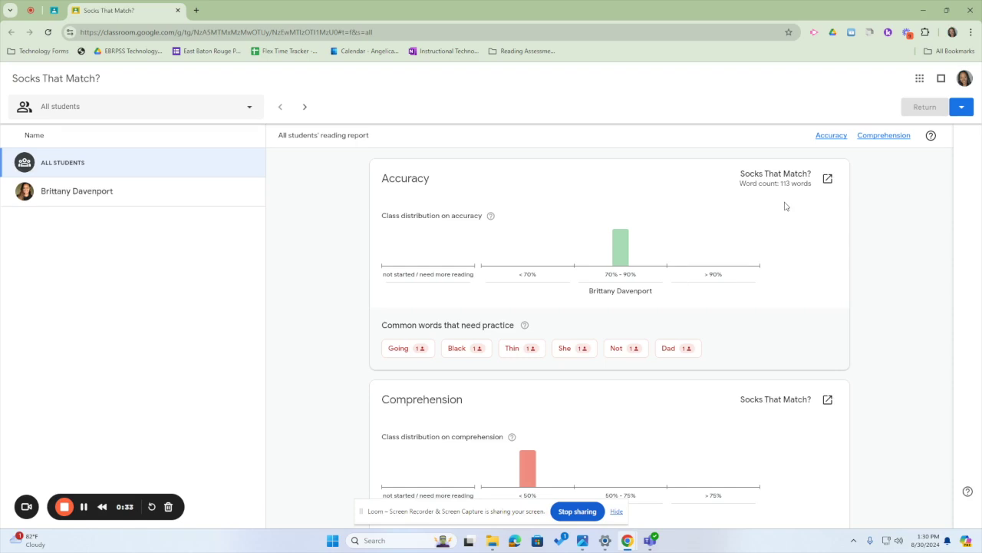
pyautogui.scroll(-3, 785, 205)
pyautogui.scroll(3, 786, 206)
pyautogui.scroll(-2, 719, 357)
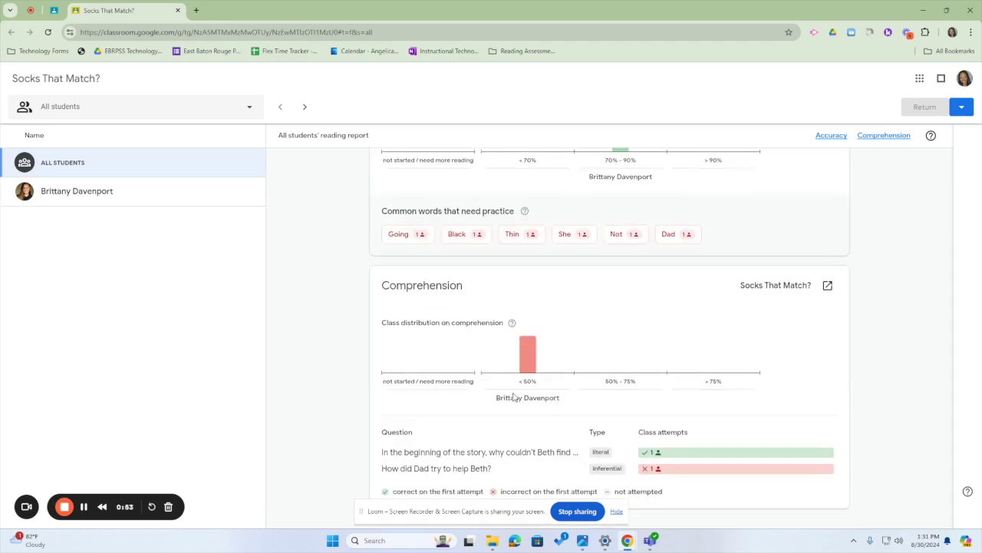
pyautogui.click(617, 511)
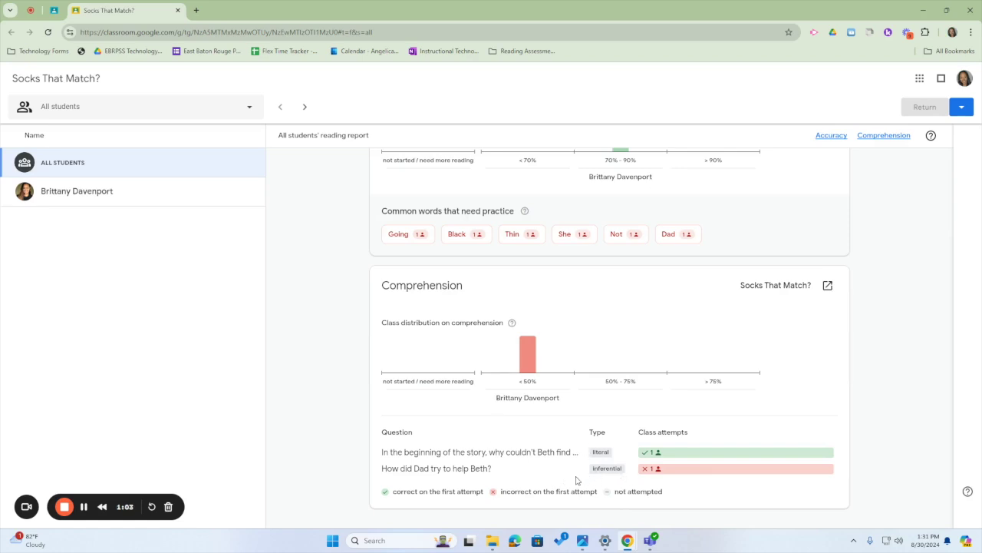
# Jump between the Accuracy and Comprehension sections of the all-students reading report, returning to Accuracy.
pyautogui.scroll(2, 865, 160)
pyautogui.click(840, 136)
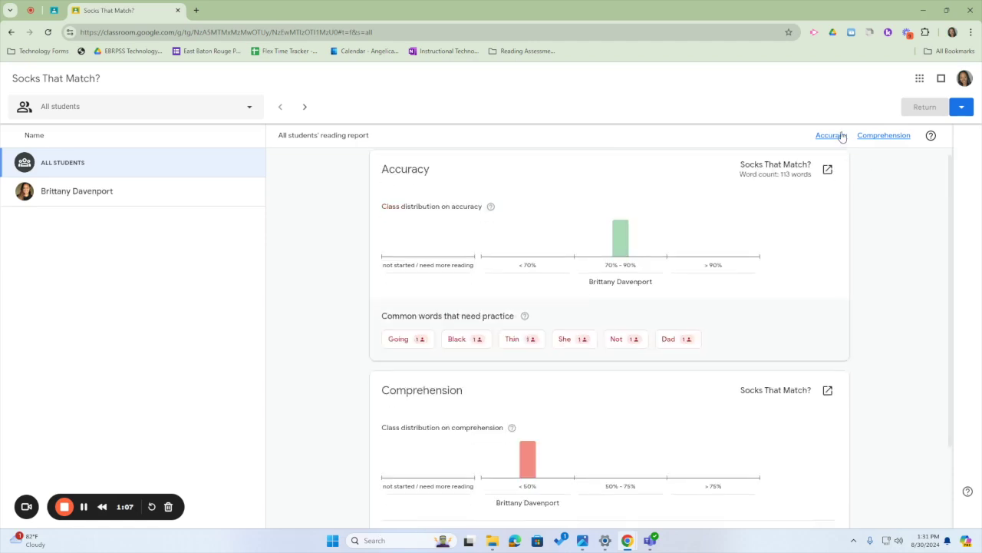
pyautogui.click(876, 143)
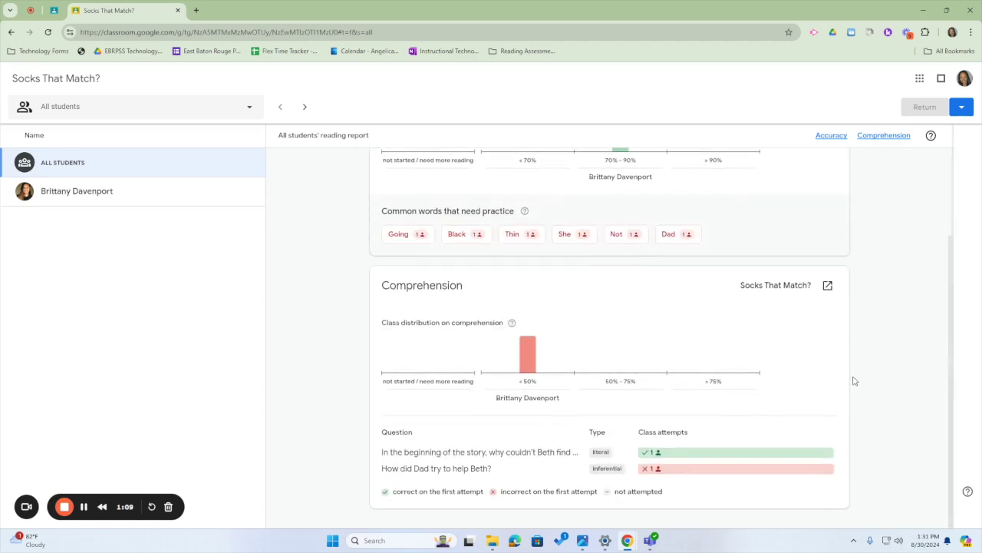
pyautogui.click(842, 137)
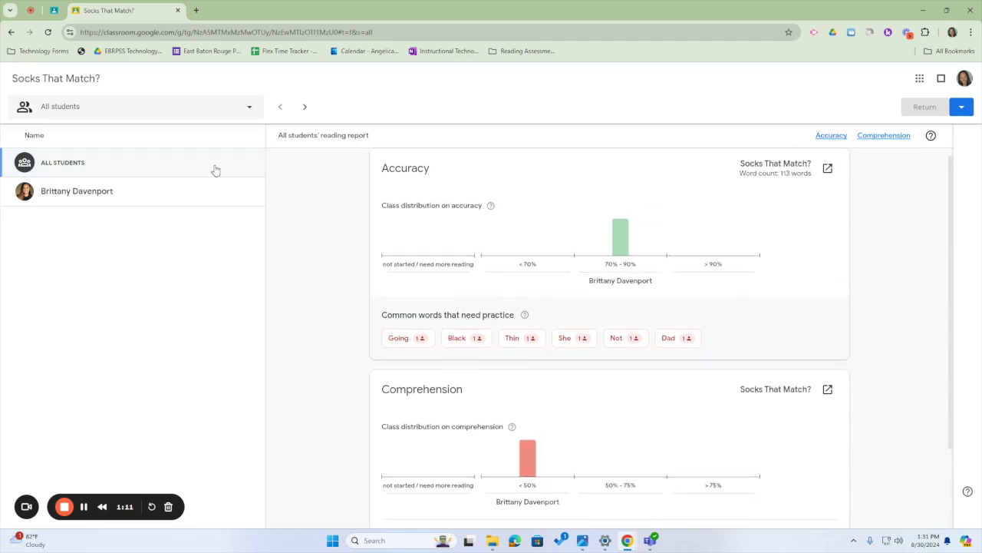